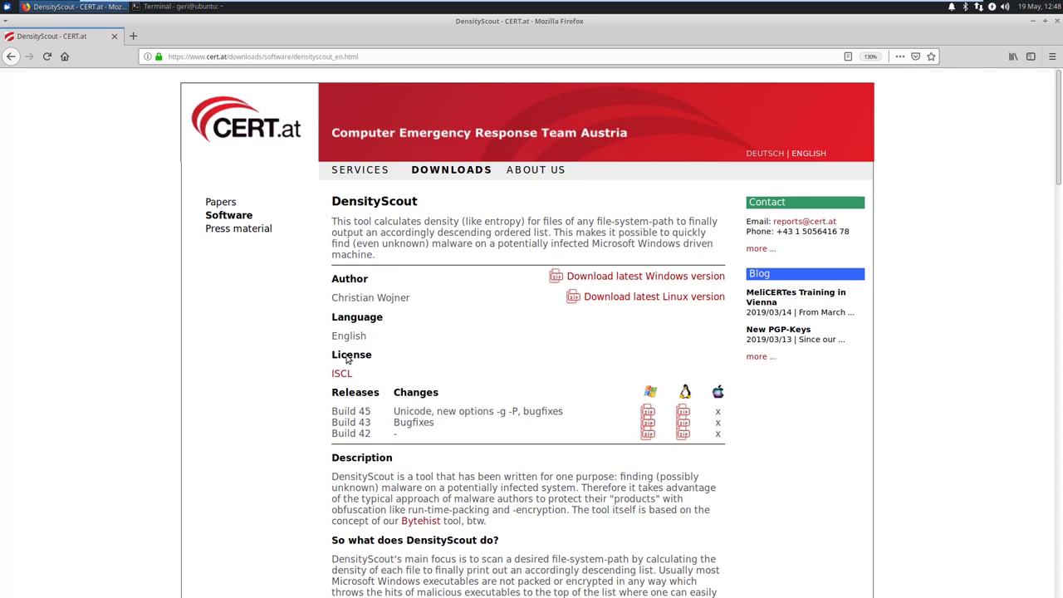
- Download the latest Linux version of DensityScout and save densityscout_build_45_linux.zip to disk
{"action": "left_click", "coordinate": [622, 299]}
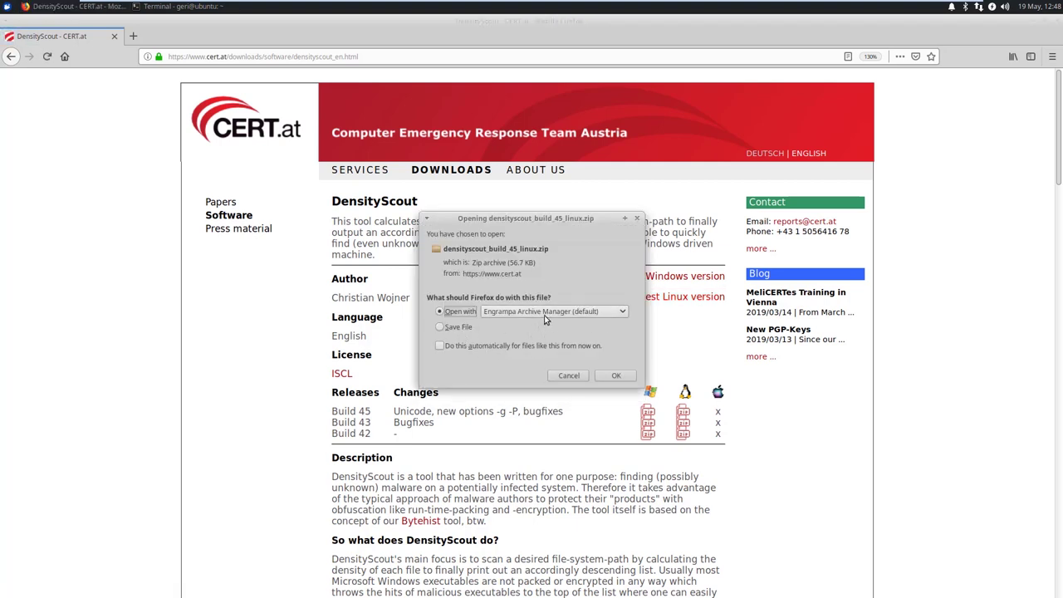
{"action": "left_click", "coordinate": [459, 327]}
{"action": "left_click", "coordinate": [625, 375]}
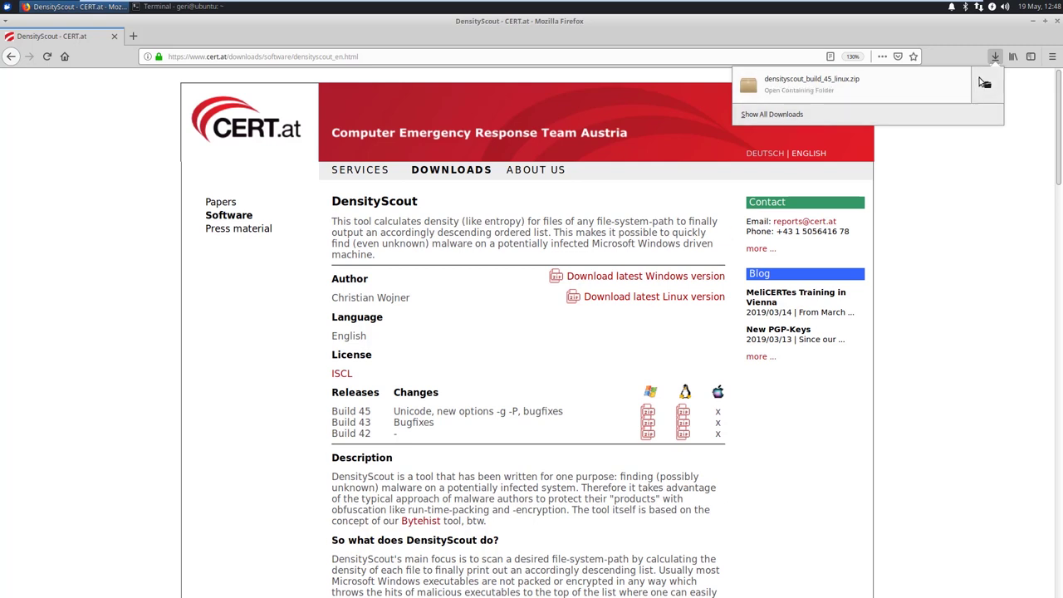
- Extract densityscout_build_45_linux.zip in the Downloads folder and open the extracted folder
{"action": "left_click", "coordinate": [986, 84]}
{"action": "left_click", "coordinate": [474, 240]}
{"action": "right_click", "coordinate": [474, 241]}
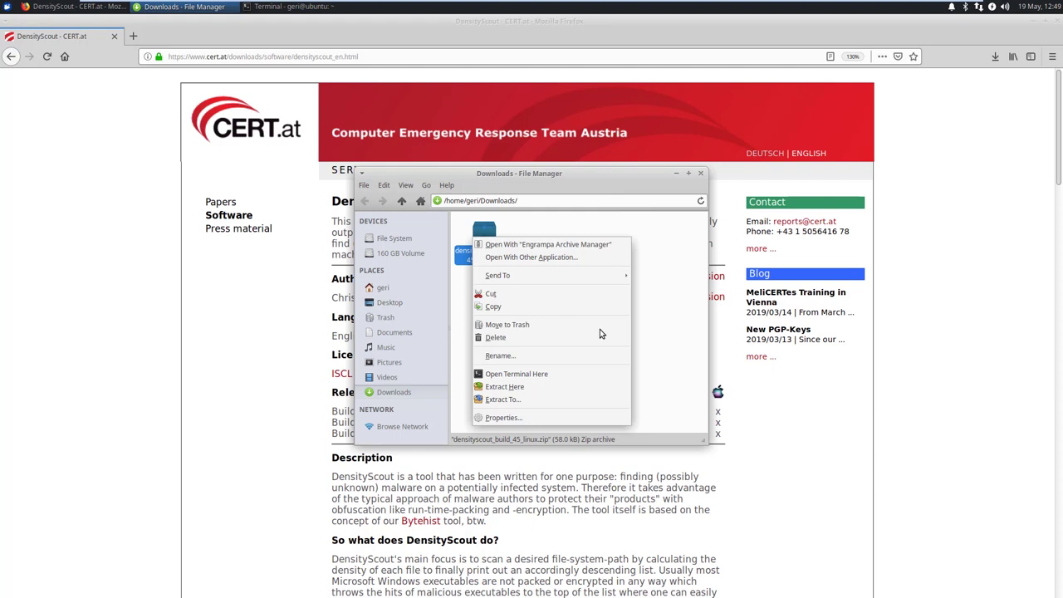
{"action": "left_click", "coordinate": [587, 386]}
{"action": "double_click", "coordinate": [484, 236]}
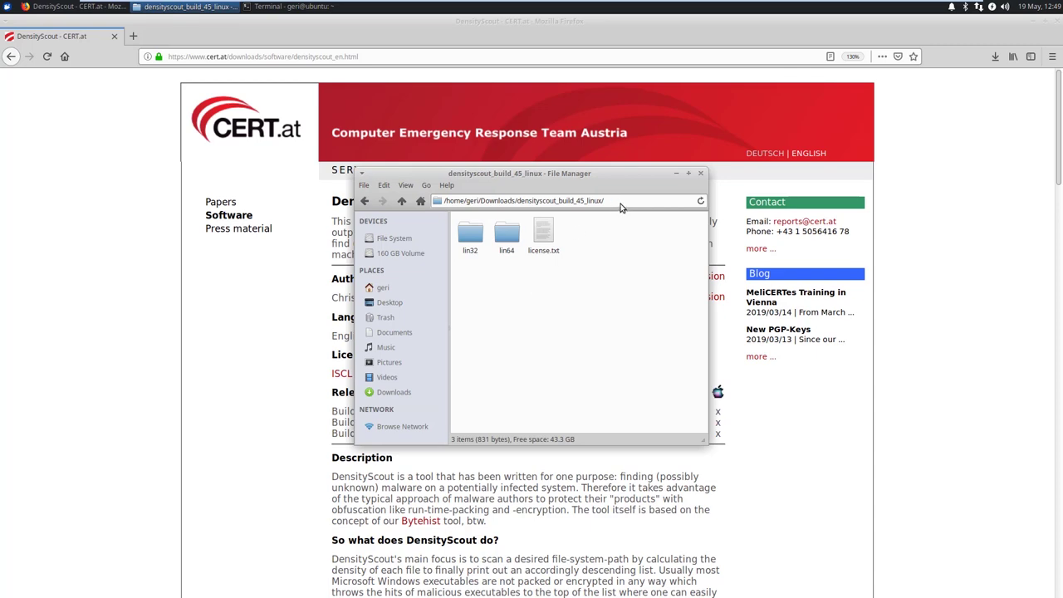
- Copy the extracted folder's path, change into it in the Terminal with cd, and list its contents
{"action": "left_click_drag", "start_coordinate": [623, 204], "coordinate": [372, 204]}
{"action": "left_click", "coordinate": [330, 199]}
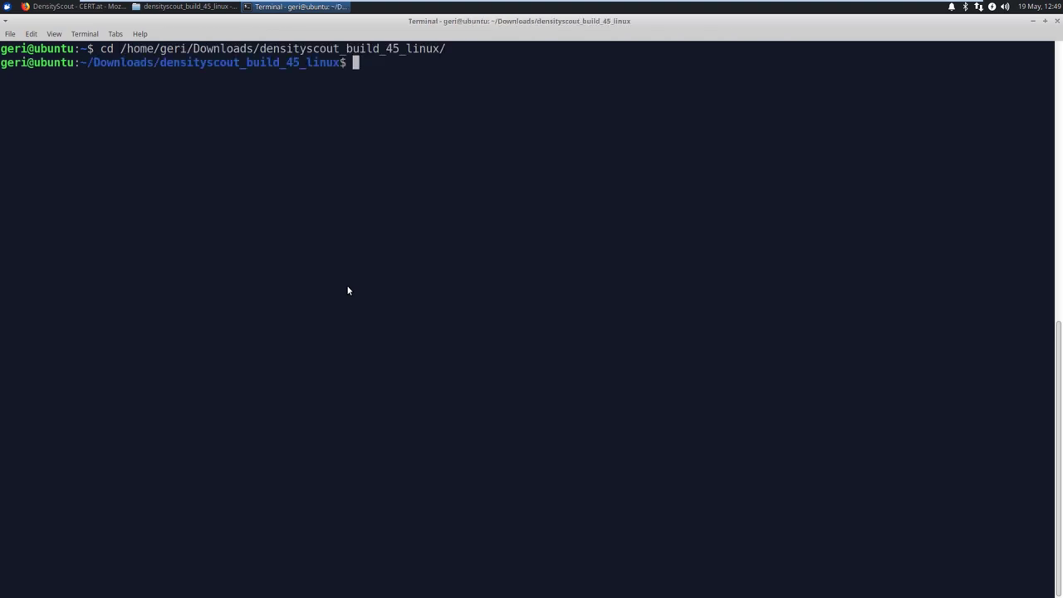
{"action": "type", "text": "ls"}
{"action": "key", "text": "Return"}
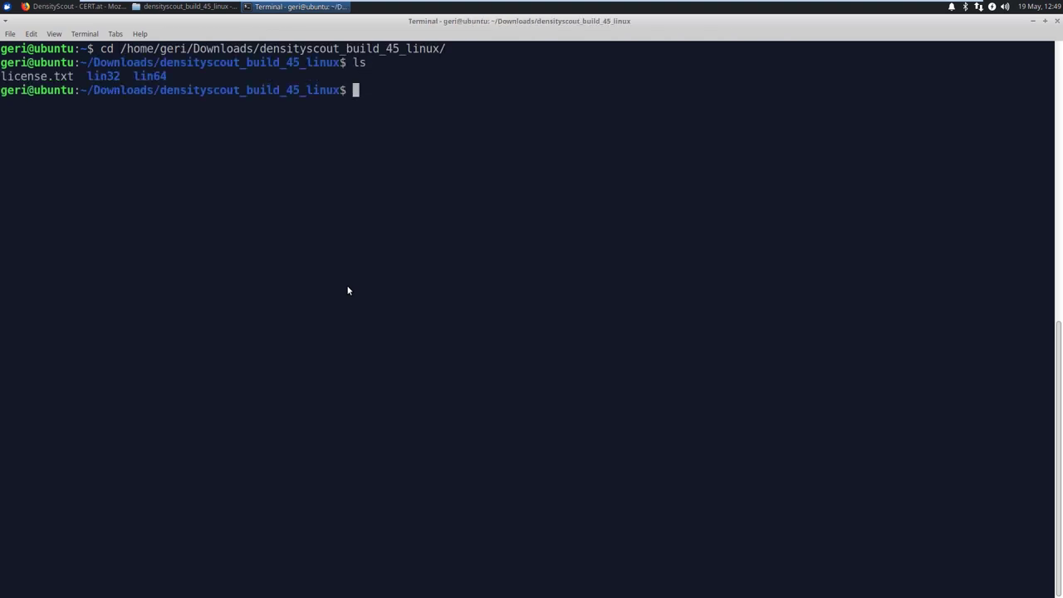
- Change into the lin64 subfolder and list its files
{"action": "type", "text": "cd lin64/"}
{"action": "key", "text": "Return"}
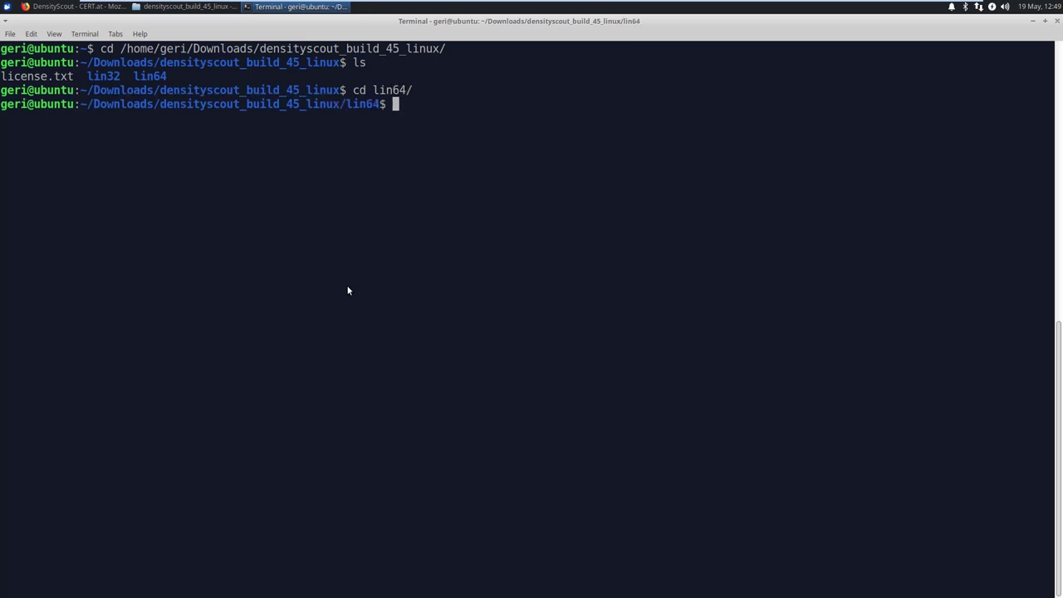
{"action": "type", "text": "ls"}
{"action": "key", "text": "Return"}
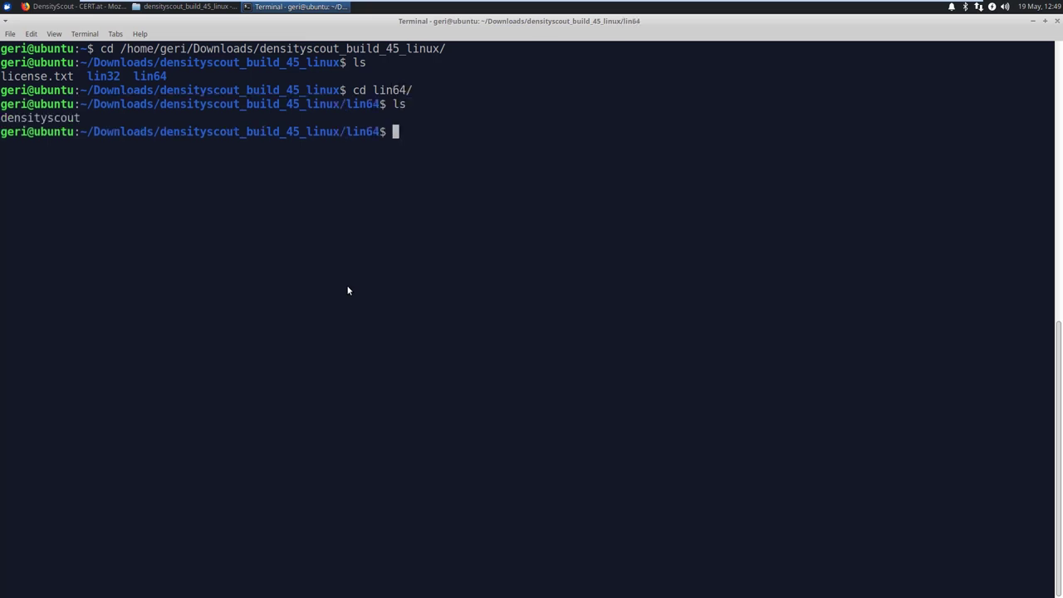
{"action": "type", "text": "./dens"}
{"action": "key", "text": "BackSpace"}
{"action": "key", "text": "BackSpace"}
{"action": "key", "text": "BackSpace"}
{"action": "key", "text": "BackSpace"}
{"action": "key", "text": "BackSpace"}
{"action": "key", "text": "BackSpace"}
- List the lin64 files with their permissions and set densityscout to mode 755 with chmod
{"action": "type", "text": "ll"}
{"action": "key", "text": "Return"}
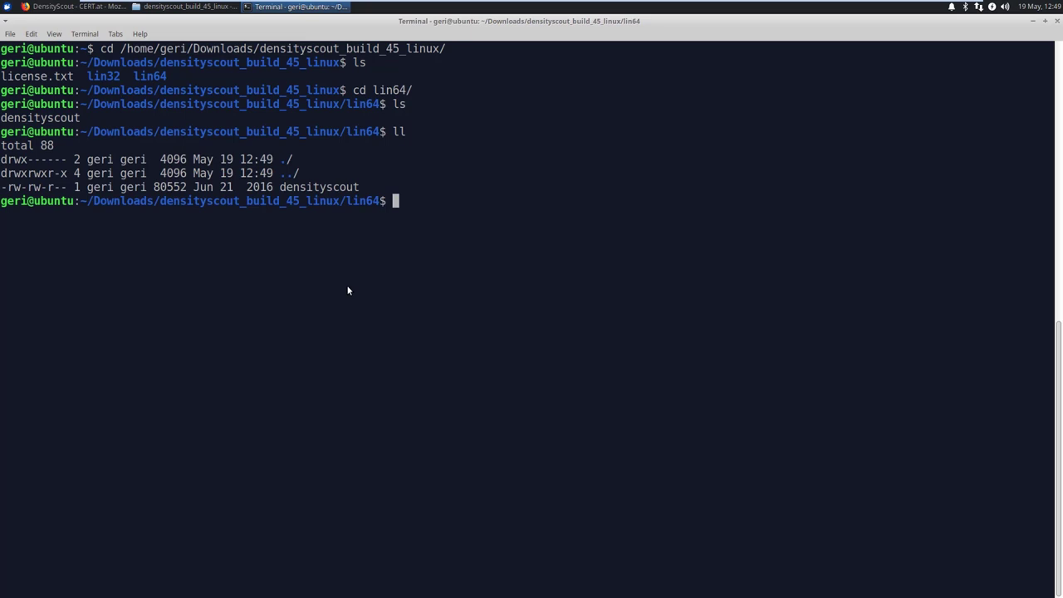
{"action": "scroll", "coordinate": [437, 230], "scroll_direction": "up", "scroll_amount": 1}
{"action": "type", "text": "chmod 75"}
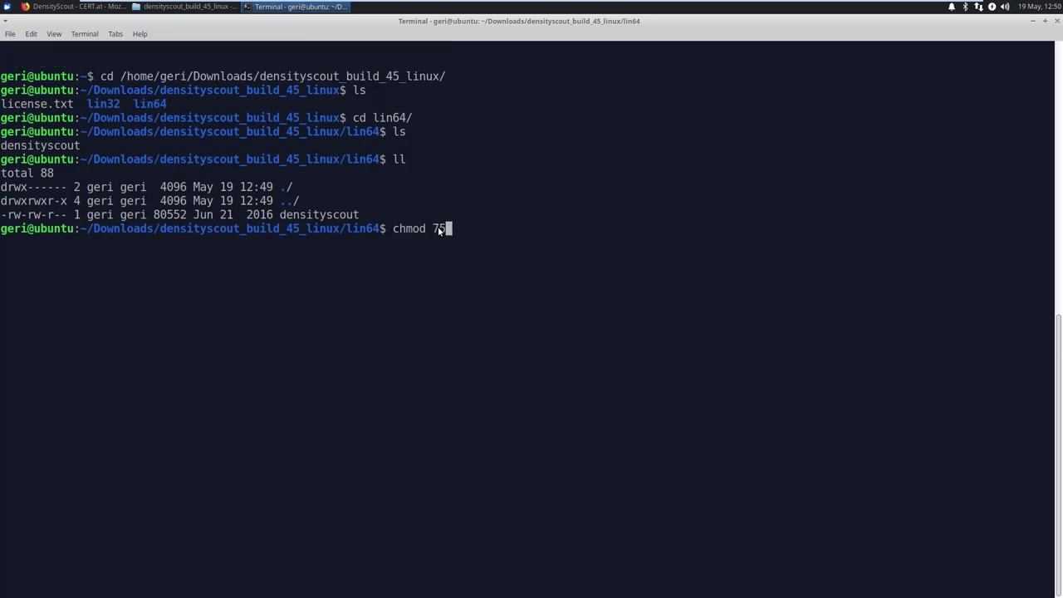
{"action": "type", "text": "5 den"}
{"action": "key", "text": "Tab"}
{"action": "key", "text": "Return"}
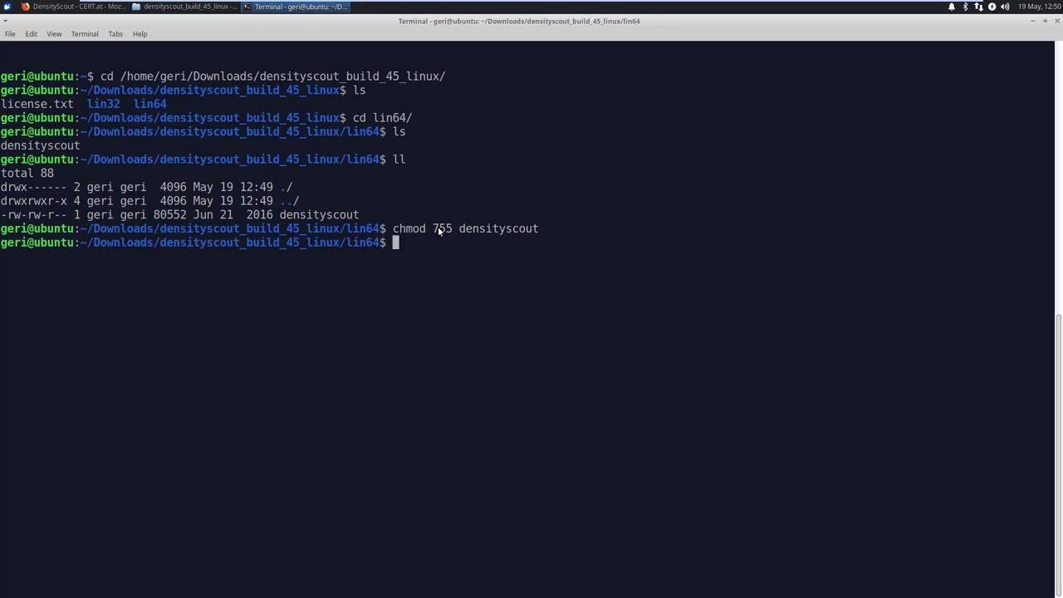
- Run ./densityscout without arguments to display its syntax and options
{"action": "type", "text": "./de"}
{"action": "key", "text": "Tab"}
{"action": "key", "text": "Return"}
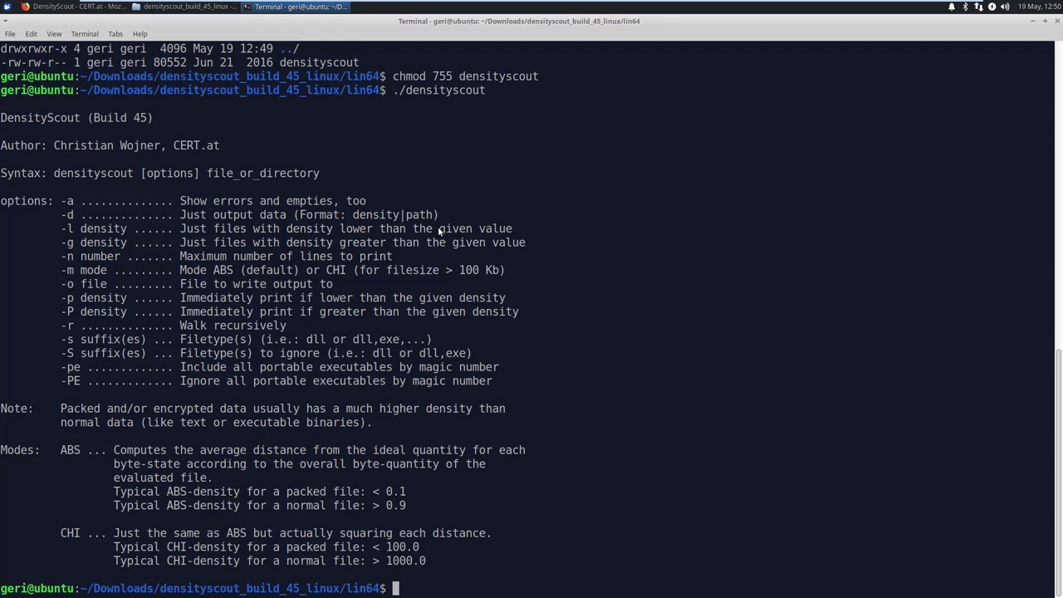
- List the mounted file systems with mount and display the densityscout help again
{"action": "type", "text": "mount"}
{"action": "key", "text": "Return"}
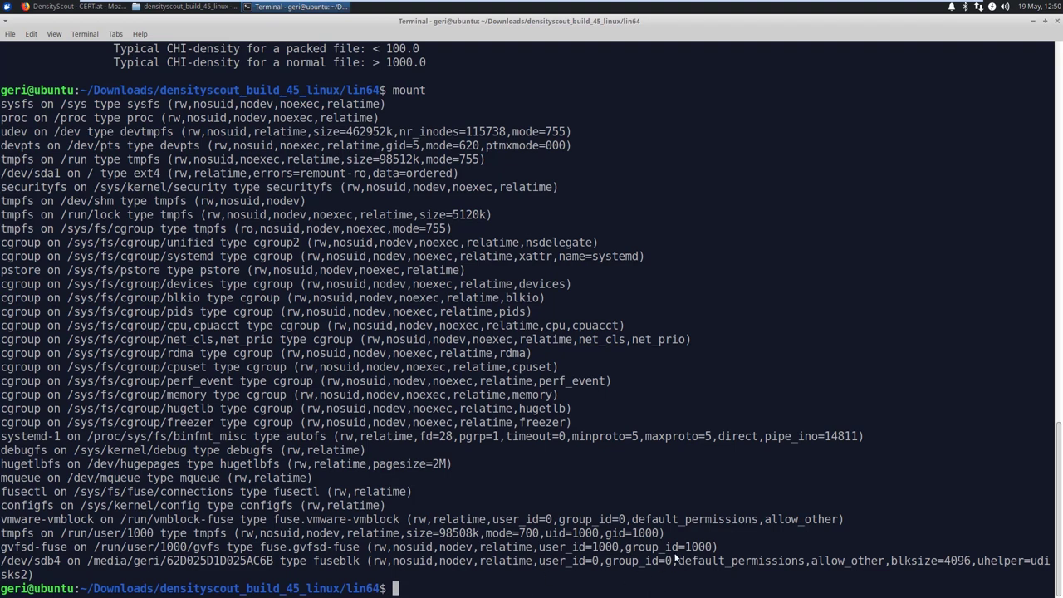
{"action": "key", "text": "Up"}
{"action": "key", "text": "Up"}
{"action": "key", "text": "Return"}
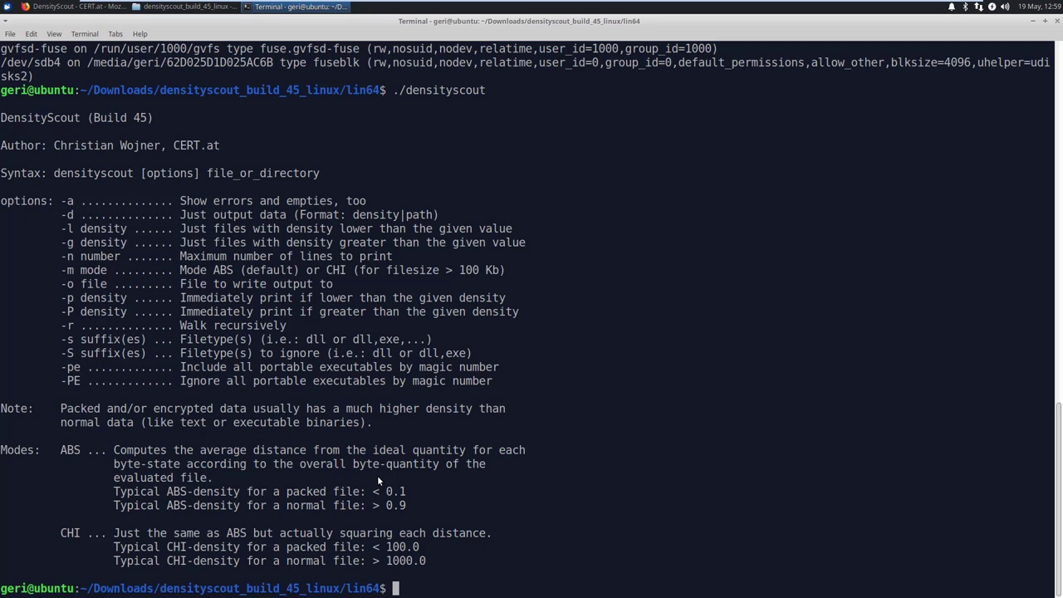
- Run densityscout recursively with -r on the mounted volume 62D025D1D025AC6B under /media
{"action": "type", "text": "./de"}
{"action": "key", "text": "Tab"}
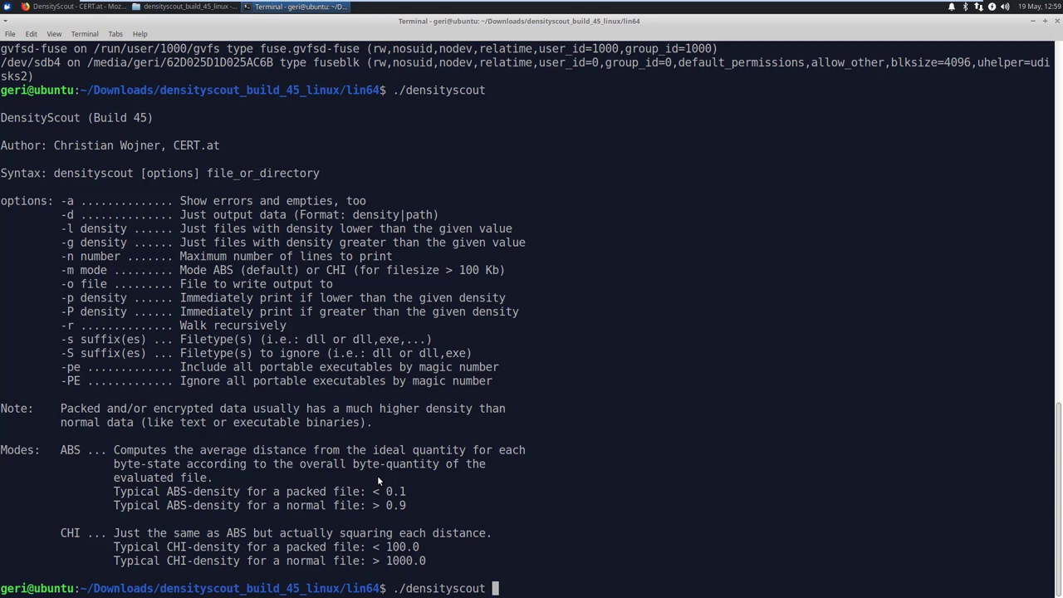
{"action": "type", "text": "-r /m"}
{"action": "key", "text": "Tab"}
{"action": "type", "text": "ger"}
{"action": "key", "text": "Tab"}
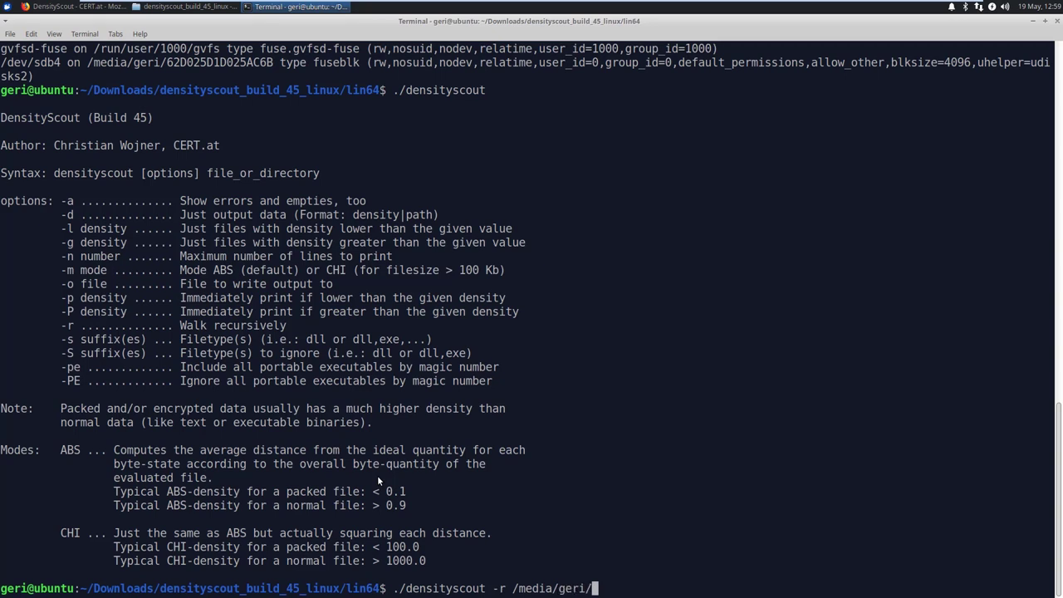
{"action": "type", "text": "6"}
{"action": "key", "text": "Tab"}
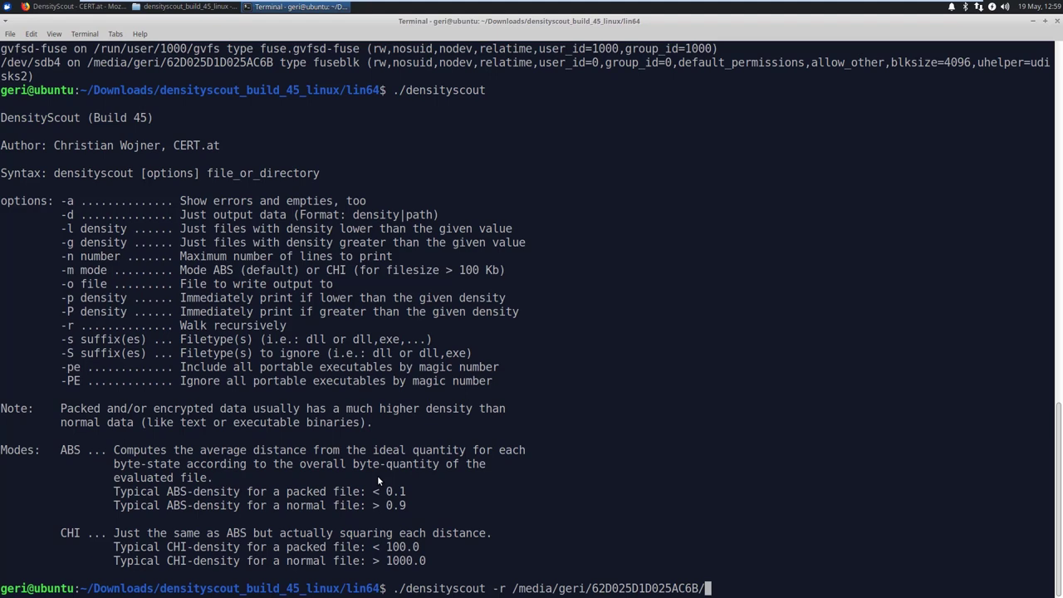
{"action": "key", "text": "Return"}
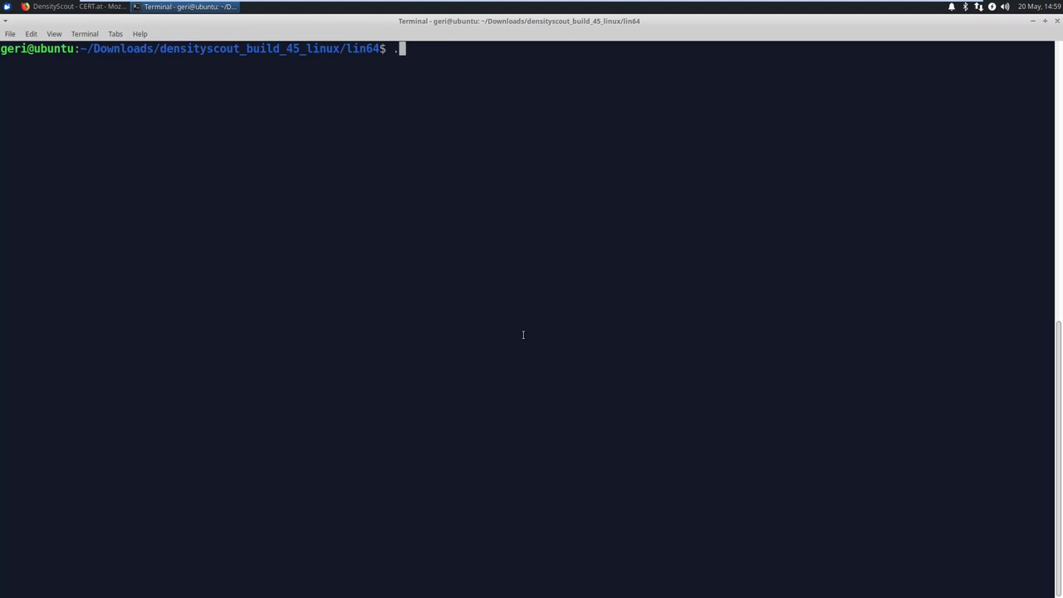
- Enter a recursive densityscout command with -s cpl,exe,dll, -p 0.1 and output file /tmp/densityscout-res.txt
{"action": "type", "text": "./densityscout -r -s "}
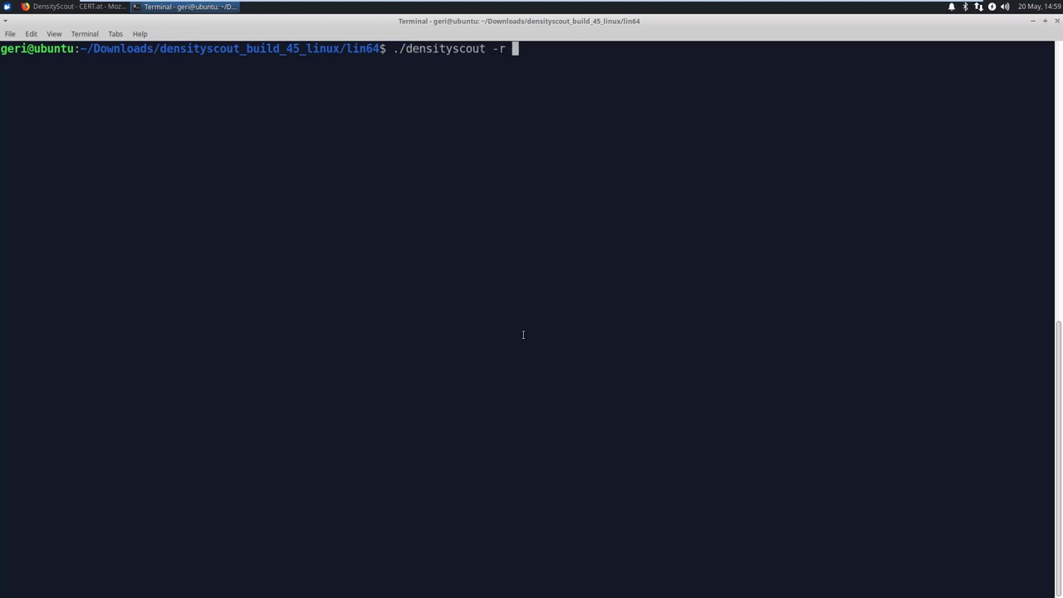
{"action": "type", "text": "cpl,exe,dll -p 0"}
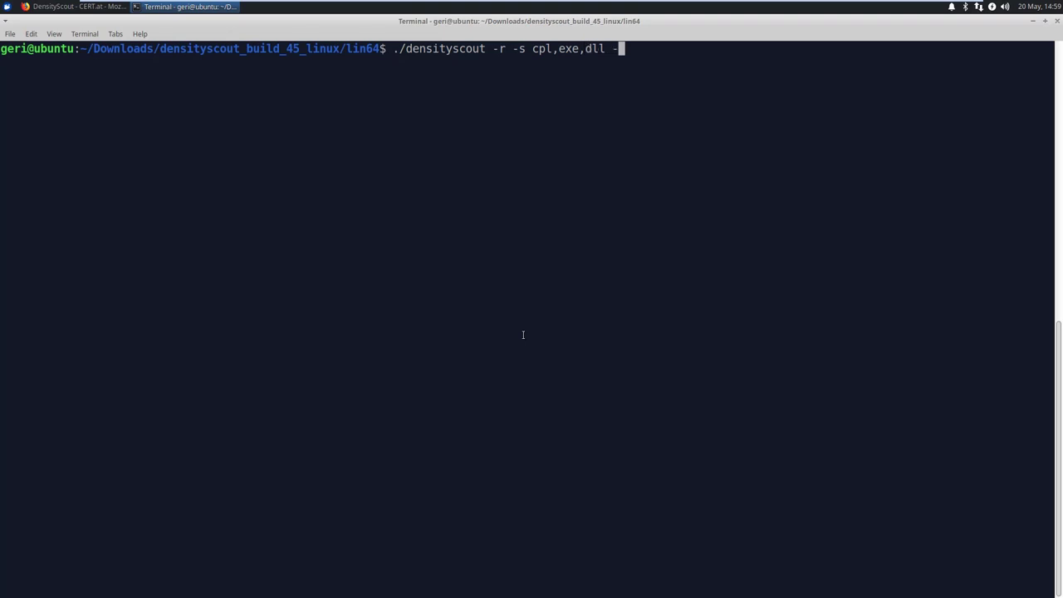
{"action": "type", "text": ".1 -o /tmp/"}
{"action": "type", "text": "densityscout"}
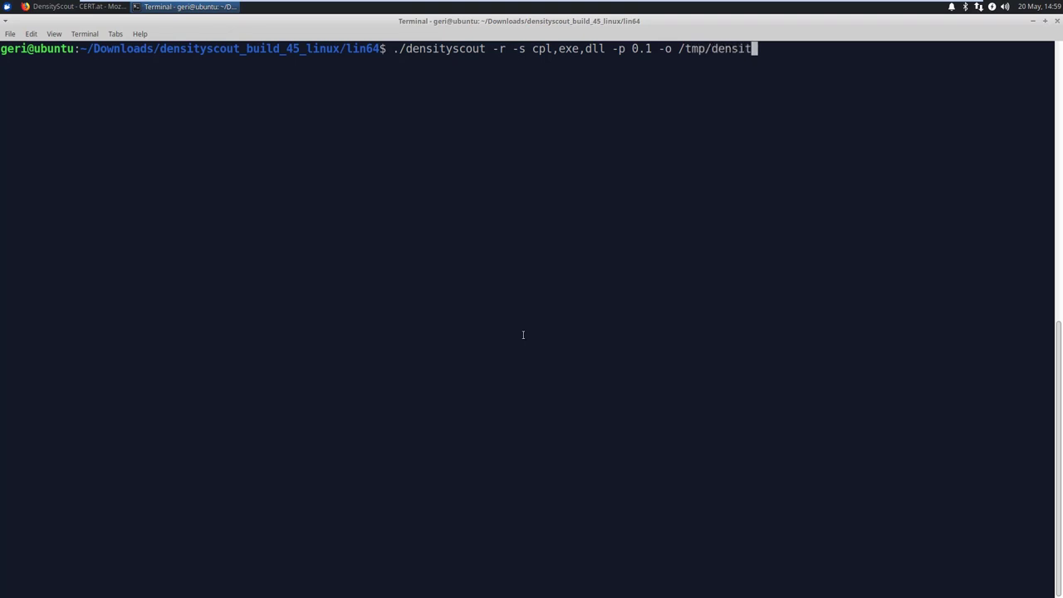
{"action": "type", "text": "-res.txt "}
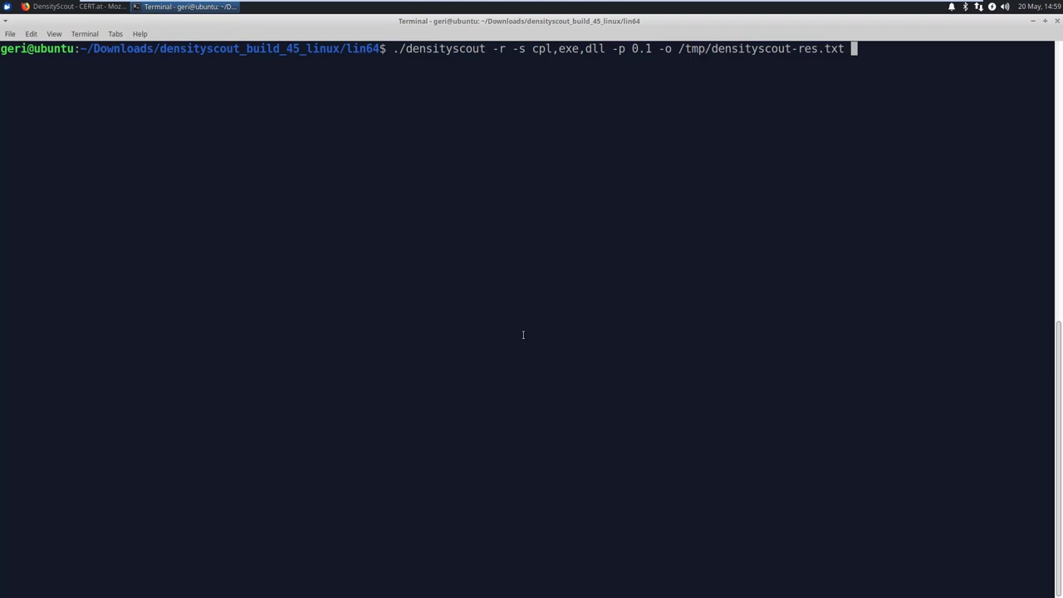
- Add the user's profile folder under Users on volume 62D025D1D025AC6B as scan target and run the command
{"action": "type", "text": "/md"}
{"action": "key", "text": "Tab"}
{"action": "type", "text": "g"}
{"action": "key", "text": "Tab"}
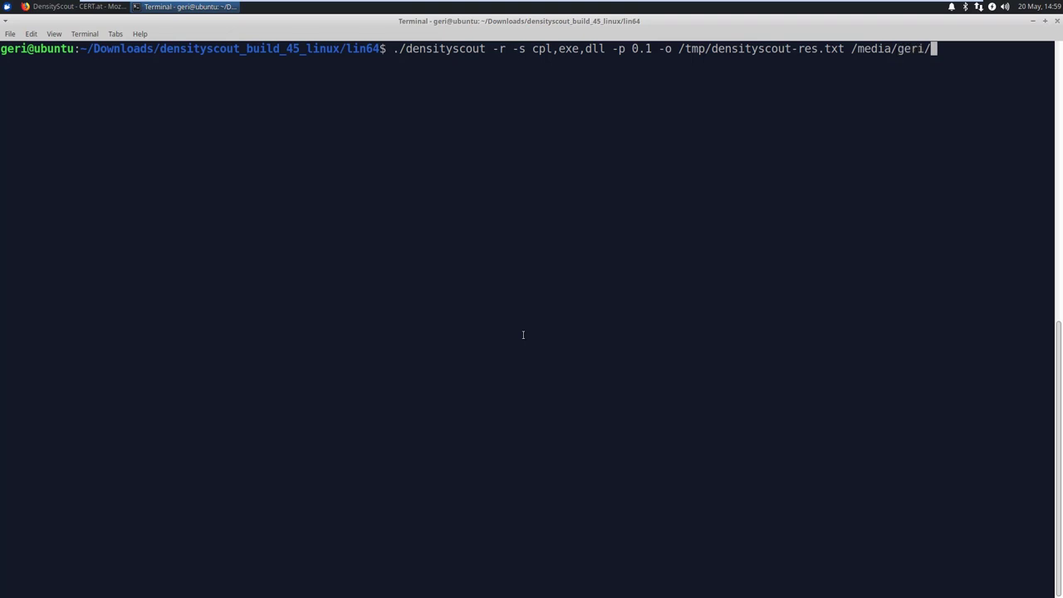
{"action": "key", "text": "Tab"}
{"action": "type", "text": "Us"}
{"action": "key", "text": "Tab"}
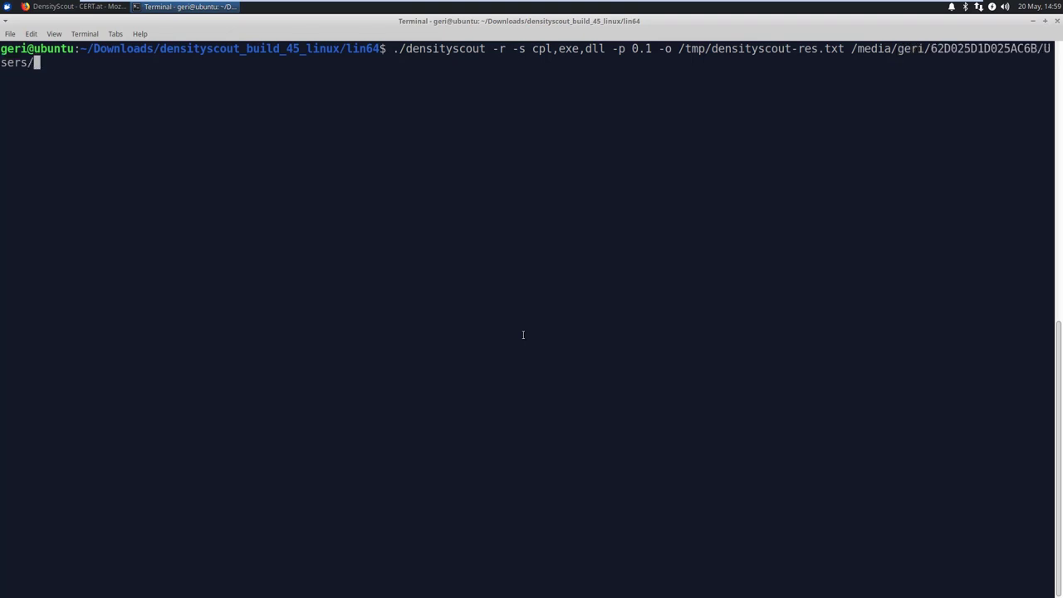
{"action": "type", "text": "al"}
{"action": "key", "text": "Tab"}
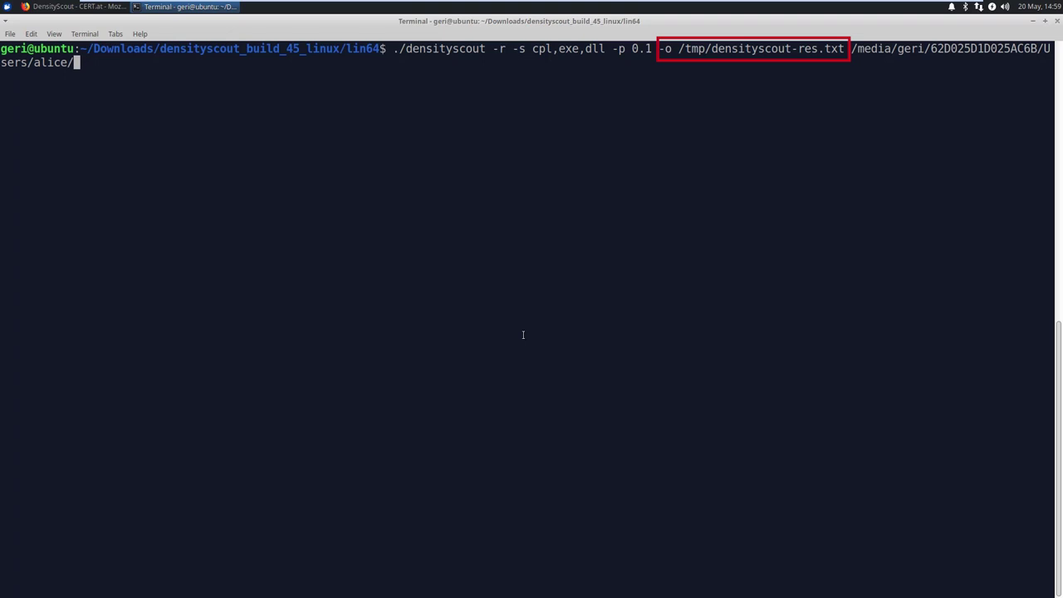
{"action": "key", "text": "Return"}
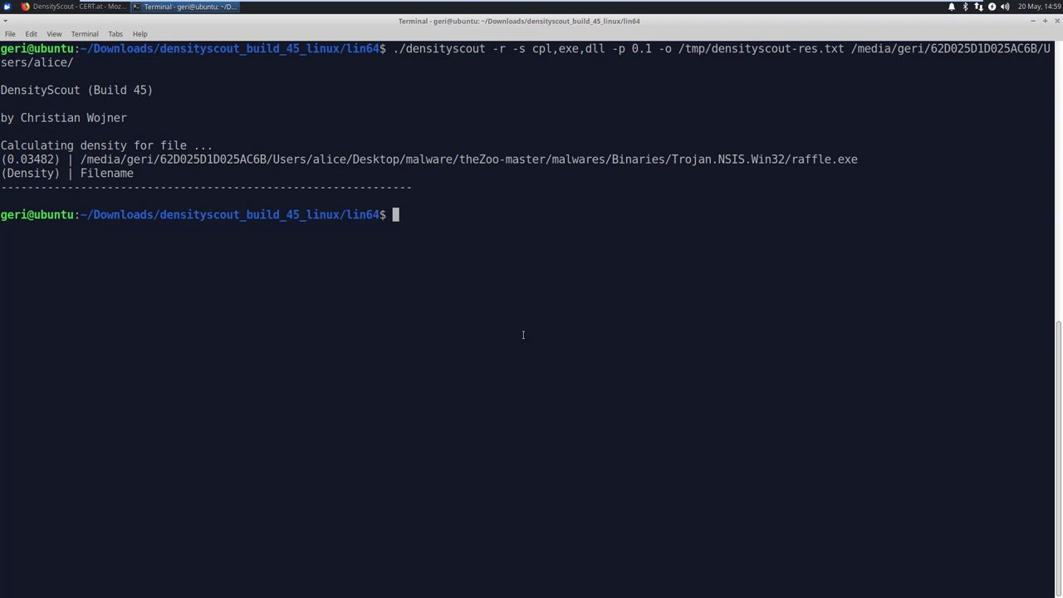
- Open the scan results file /tmp/densityscout-res.txt with less
{"action": "type", "text": "less /tmp/de"}
{"action": "key", "text": "Tab"}
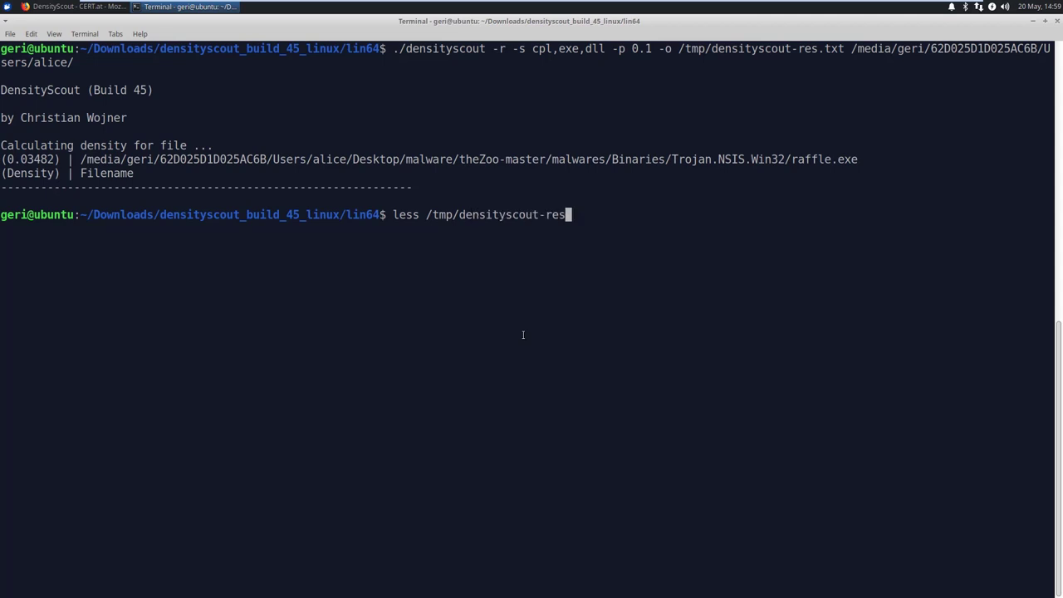
{"action": "type", "text": ".txt"}
{"action": "key", "text": "Return"}
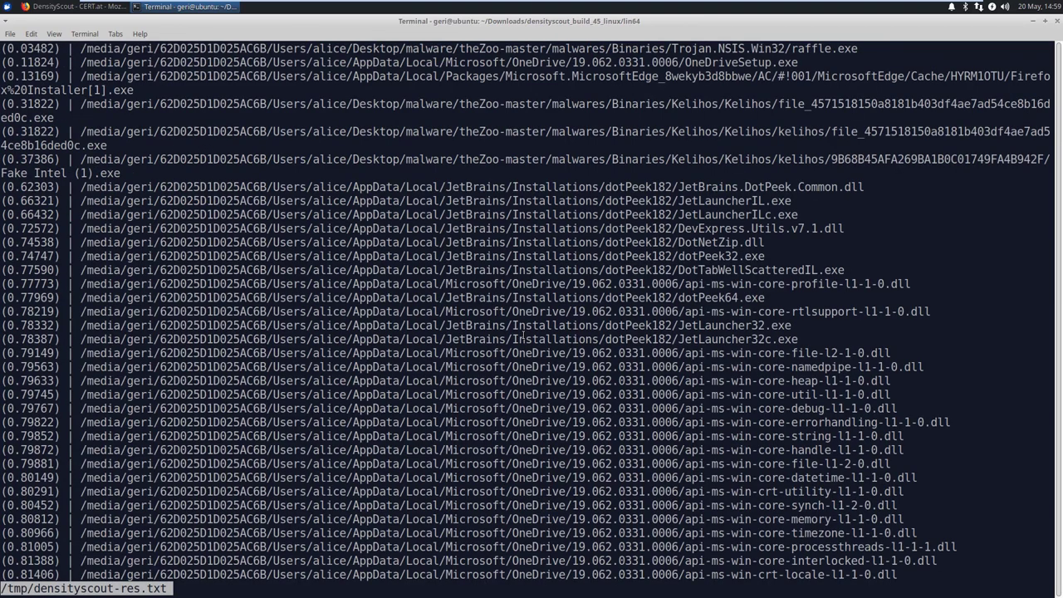